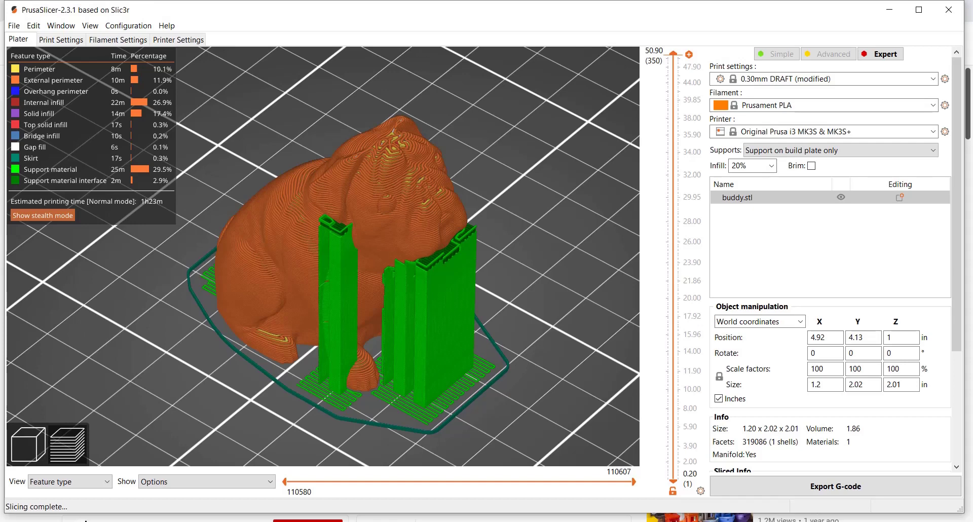
Step: Return to the sliced preview and cut it down to layer 8 at 1.00 mm
{"action": "left_click", "coordinate": [26, 446]}
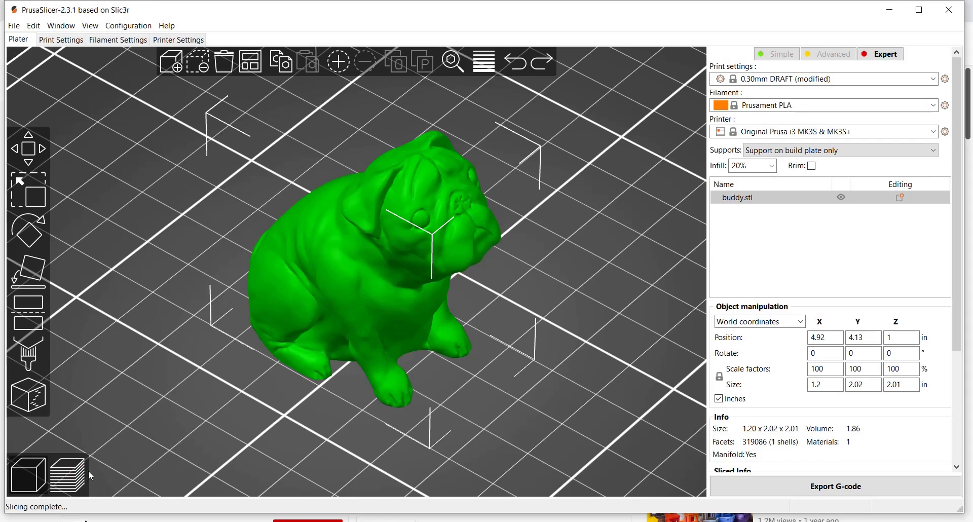
{"action": "left_click", "coordinate": [73, 478]}
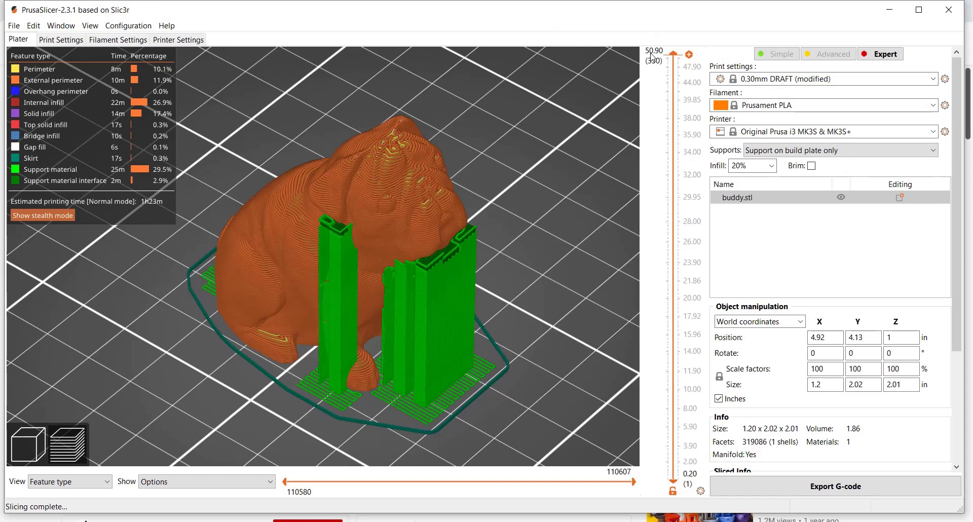
{"action": "left_click_drag", "start_coordinate": [673, 53], "coordinate": [675, 474]}
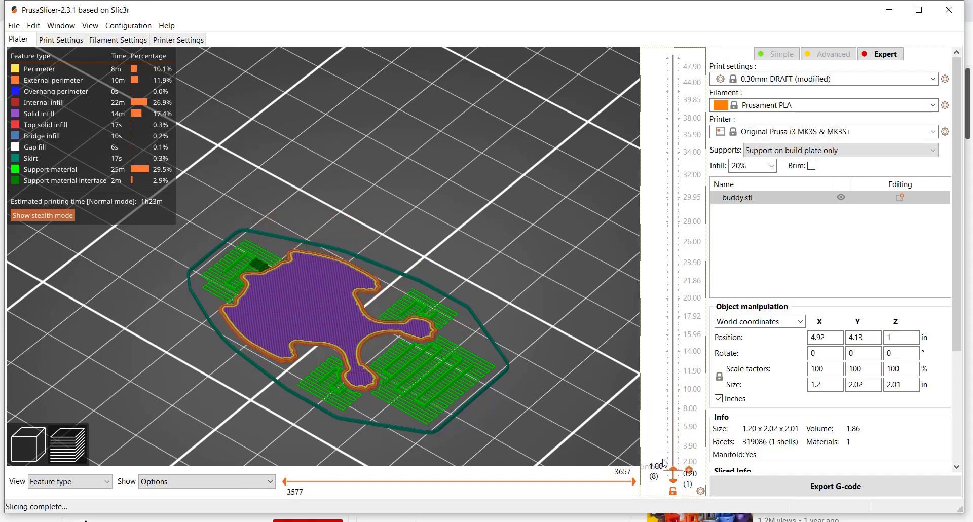
Step: Zoom around the bed and restore the preview to all 350 layers at 50.90 mm
{"action": "scroll", "coordinate": [445, 368], "scroll_direction": "down", "scroll_amount": 5}
{"action": "scroll", "coordinate": [468, 357], "scroll_direction": "down", "scroll_amount": 3}
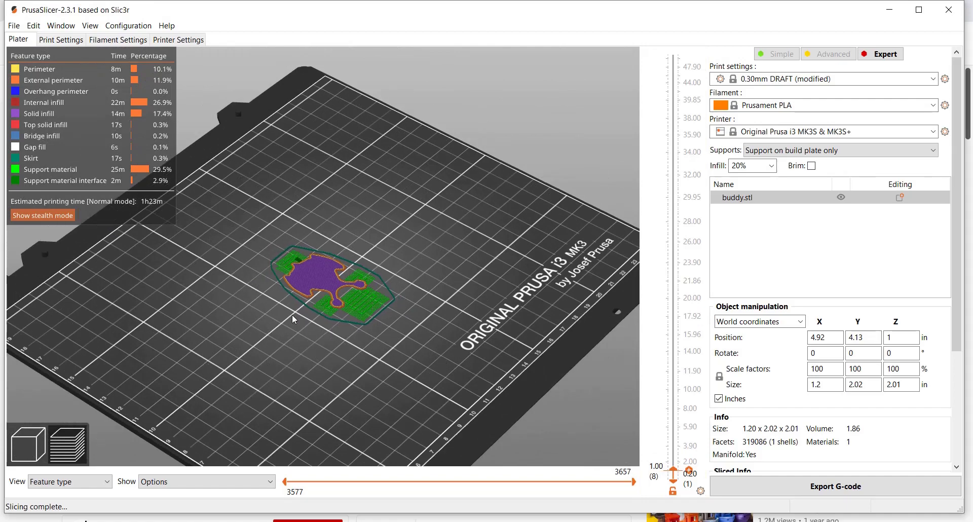
{"action": "scroll", "coordinate": [330, 283], "scroll_direction": "up", "scroll_amount": 6}
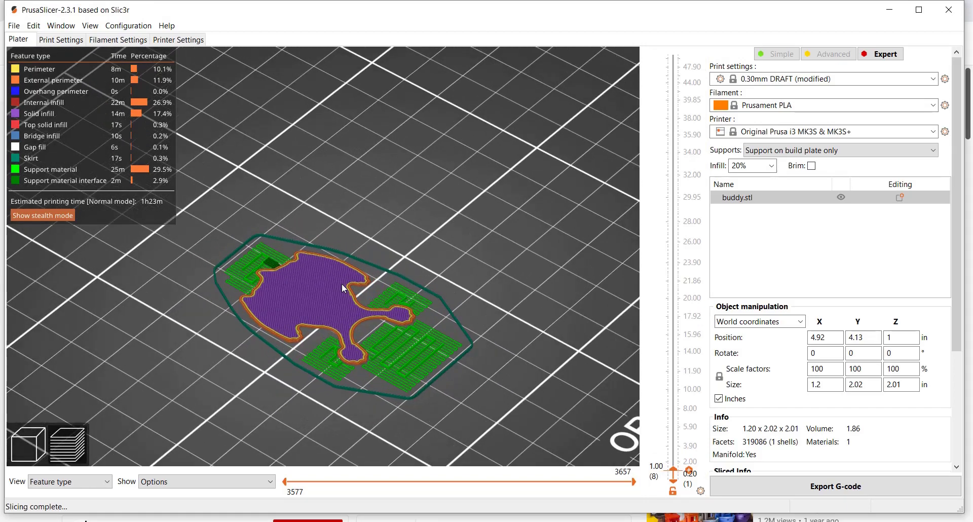
{"action": "scroll", "coordinate": [342, 286], "scroll_direction": "up", "scroll_amount": 3}
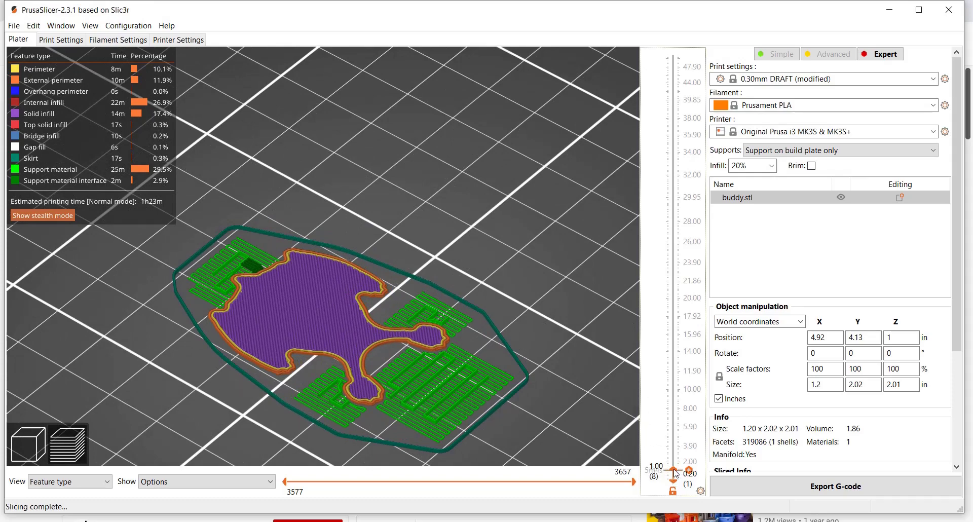
{"action": "left_click_drag", "start_coordinate": [676, 473], "coordinate": [656, 45]}
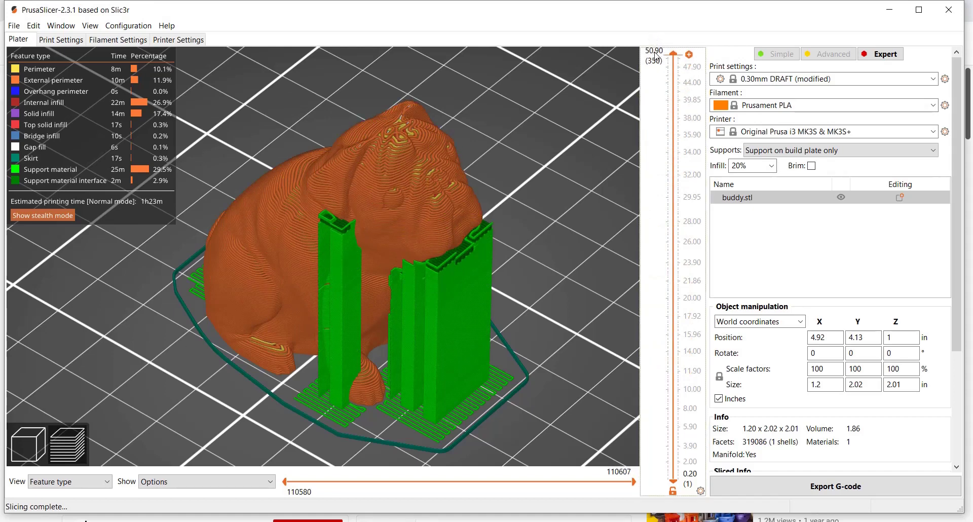
Step: Cut the preview to the first 0.20 mm layer and zoom into its purple infill
{"action": "left_click_drag", "start_coordinate": [657, 56], "coordinate": [644, 482]}
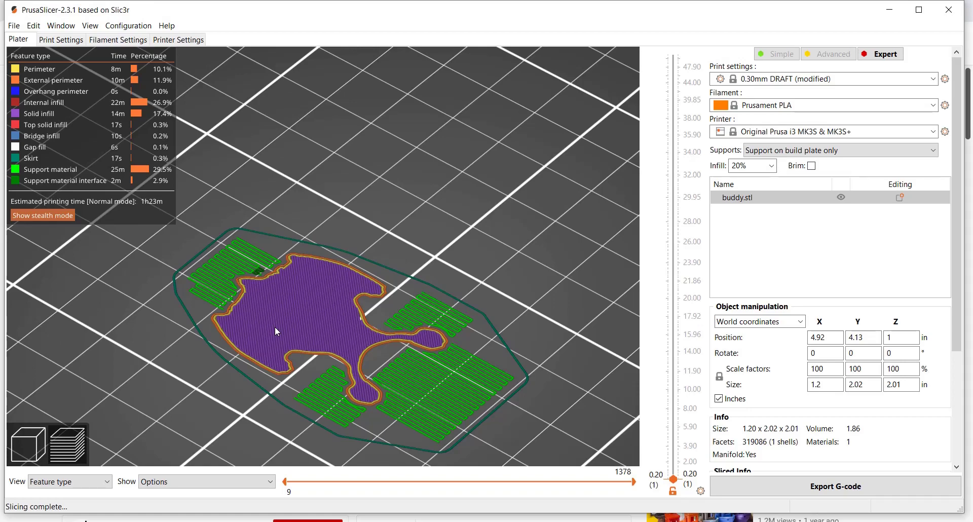
{"action": "scroll", "coordinate": [274, 327], "scroll_direction": "up", "scroll_amount": 6}
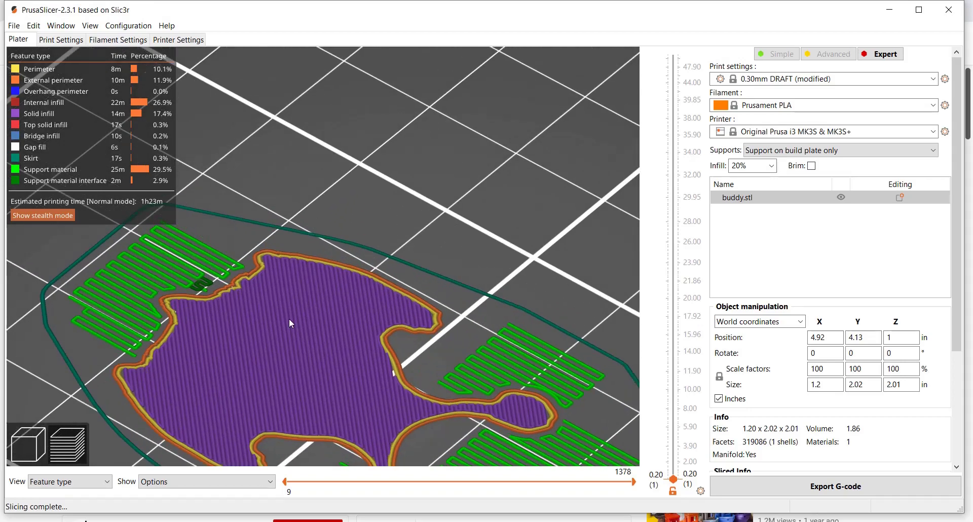
{"action": "scroll", "coordinate": [334, 251], "scroll_direction": "down", "scroll_amount": 4}
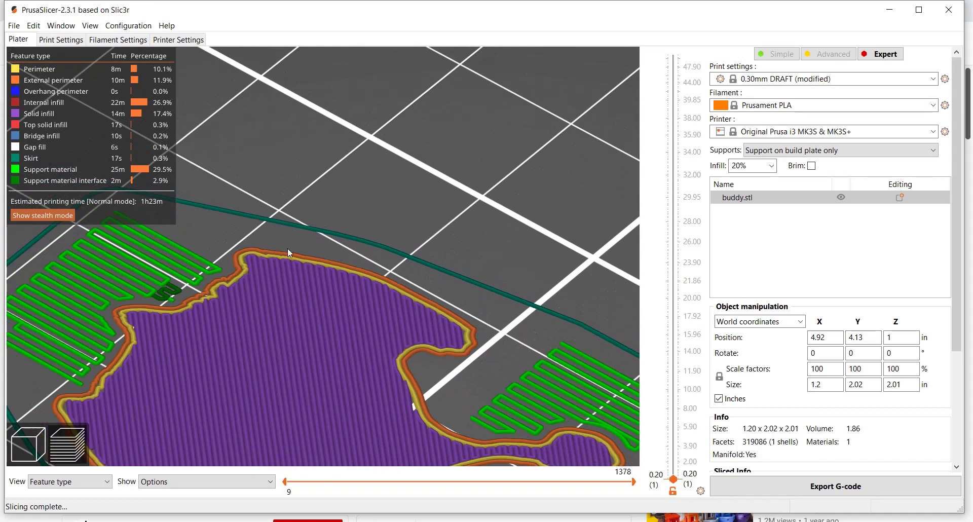
{"action": "scroll", "coordinate": [299, 238], "scroll_direction": "down", "scroll_amount": 2}
{"action": "scroll", "coordinate": [299, 239], "scroll_direction": "down", "scroll_amount": 1}
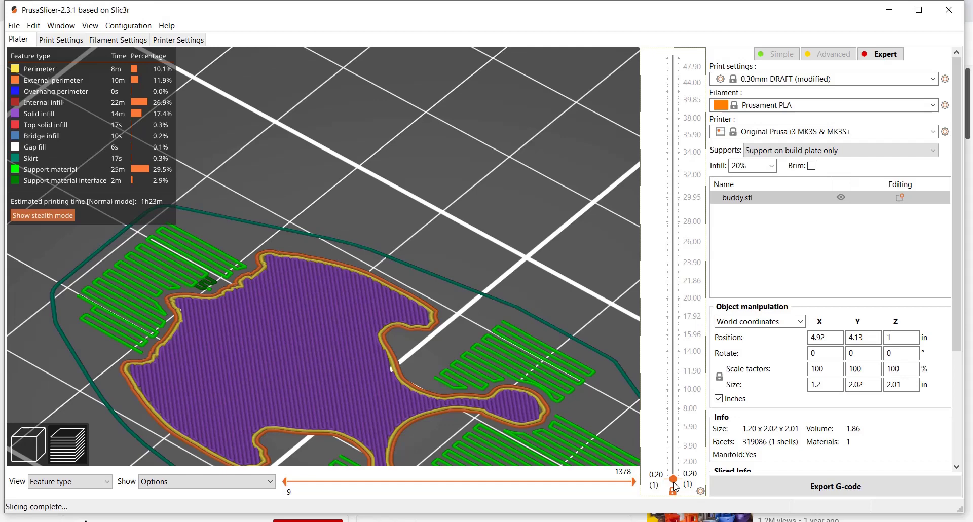
Step: Raise the preview to layer 3 at 0.50 mm and zoom over its horizontal solid infill
{"action": "left_click_drag", "start_coordinate": [674, 480], "coordinate": [674, 476]}
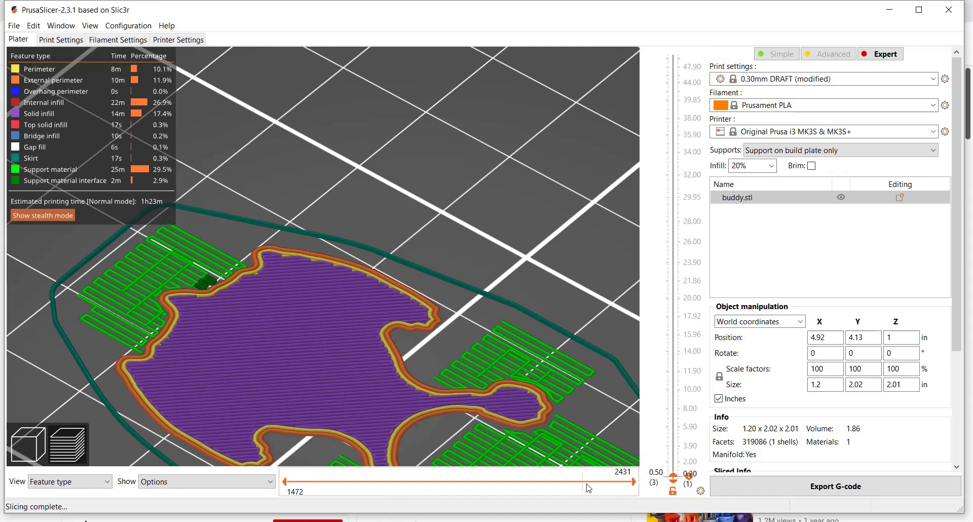
{"action": "scroll", "coordinate": [230, 296], "scroll_direction": "up", "scroll_amount": 3}
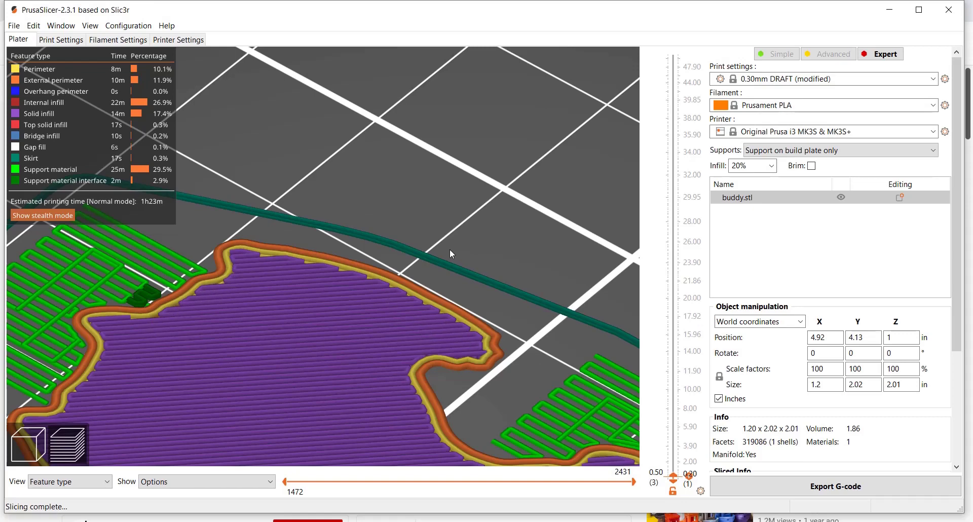
{"action": "scroll", "coordinate": [502, 224], "scroll_direction": "down", "scroll_amount": 5}
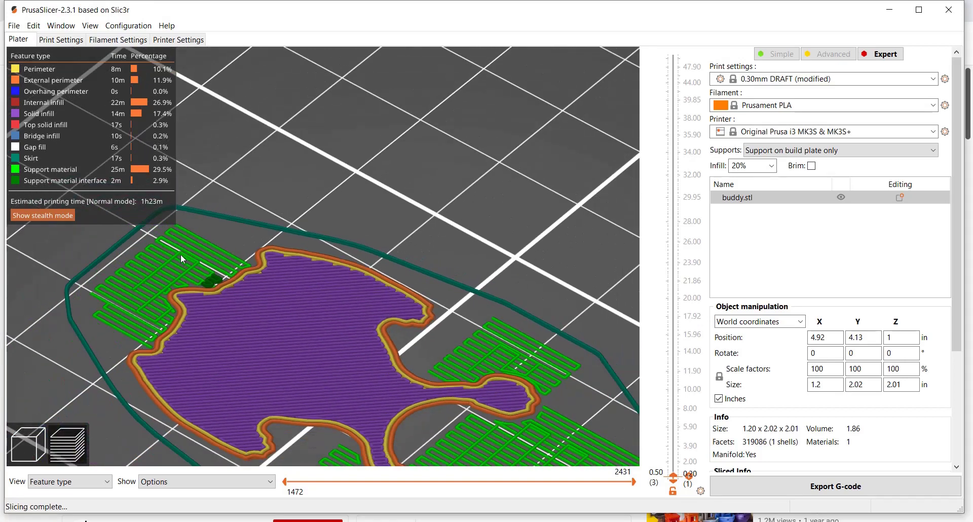
{"action": "scroll", "coordinate": [543, 375], "scroll_direction": "up", "scroll_amount": 3}
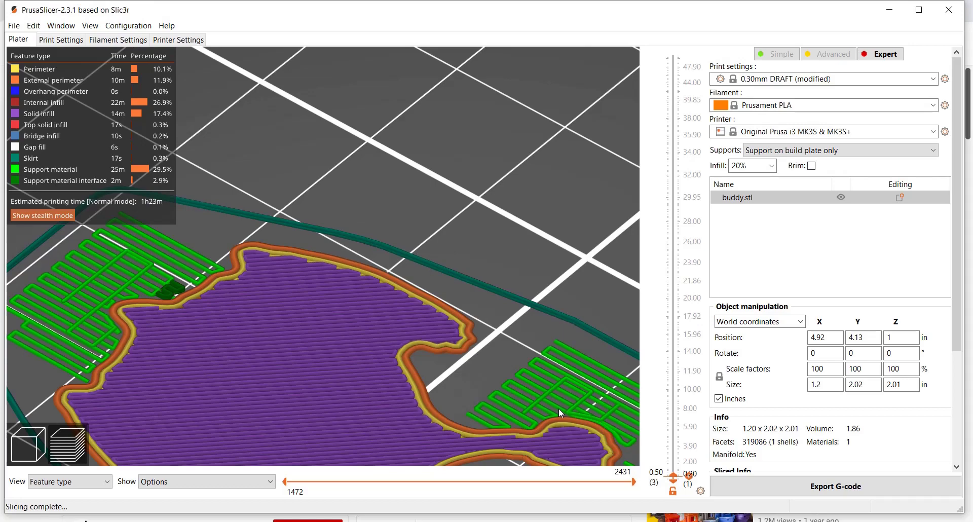
{"action": "scroll", "coordinate": [543, 390], "scroll_direction": "down", "scroll_amount": 3}
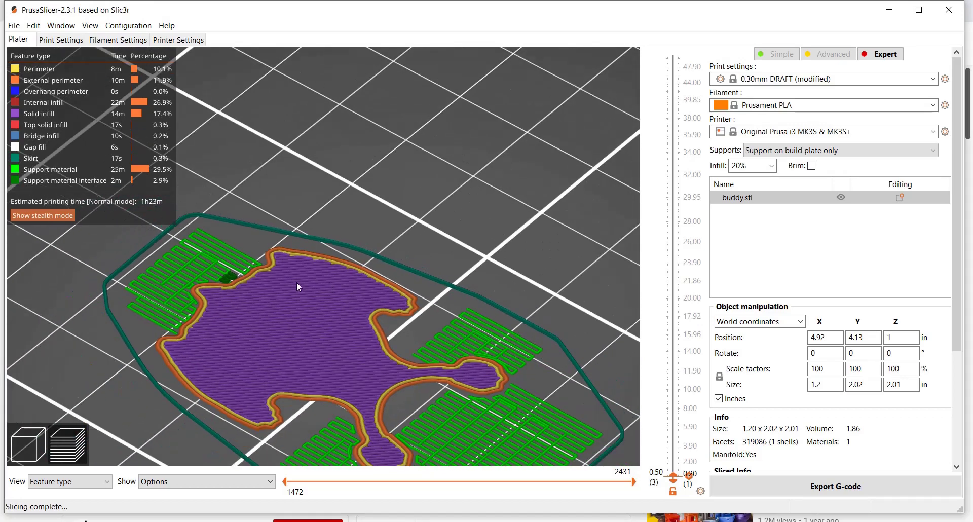
{"action": "scroll", "coordinate": [269, 333], "scroll_direction": "up", "scroll_amount": 1}
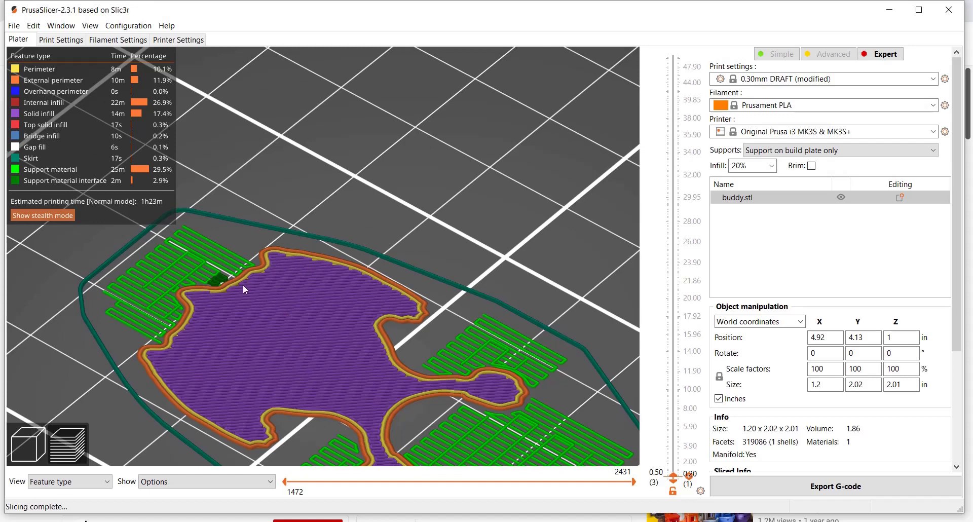
{"action": "scroll", "coordinate": [290, 308], "scroll_direction": "up", "scroll_amount": 3}
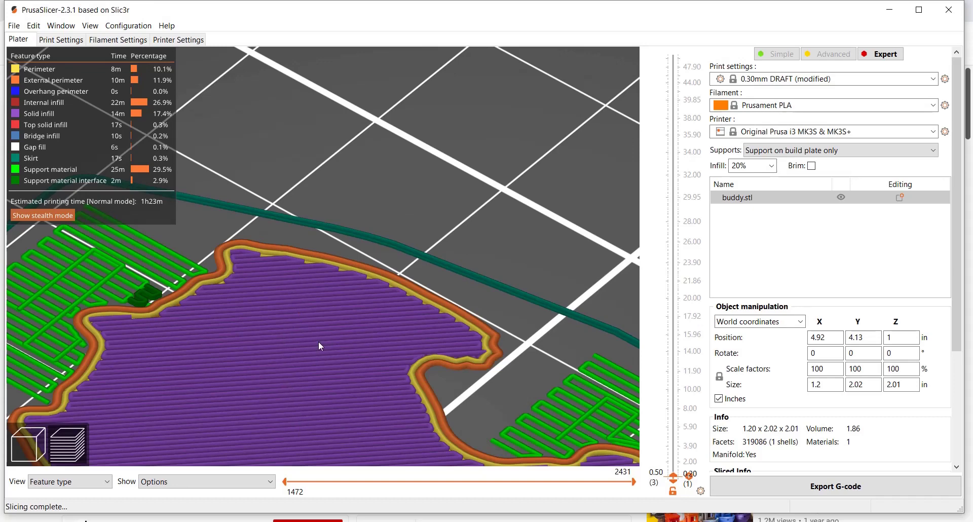
{"action": "scroll", "coordinate": [290, 302], "scroll_direction": "down", "scroll_amount": 3}
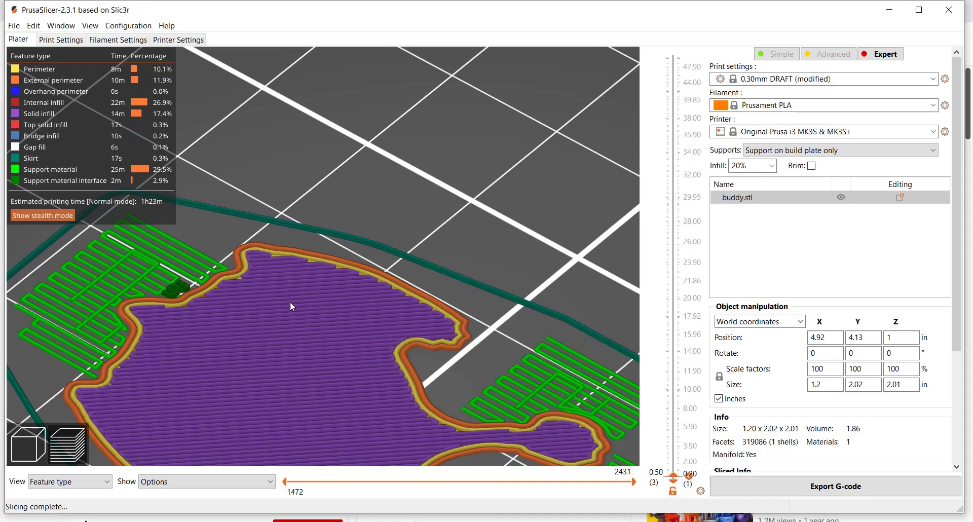
{"action": "scroll", "coordinate": [359, 351], "scroll_direction": "down", "scroll_amount": 2}
{"action": "scroll", "coordinate": [359, 355], "scroll_direction": "up", "scroll_amount": 2}
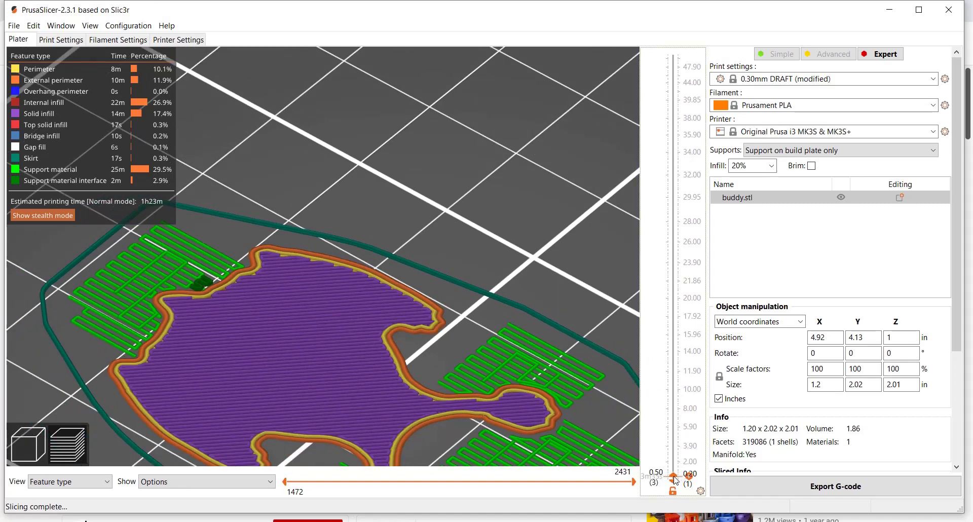
Step: Raise the top layer handle gradually to layer 204 at 26.90 mm, exposing the grid infill
{"action": "left_click_drag", "start_coordinate": [676, 481], "coordinate": [670, 453]}
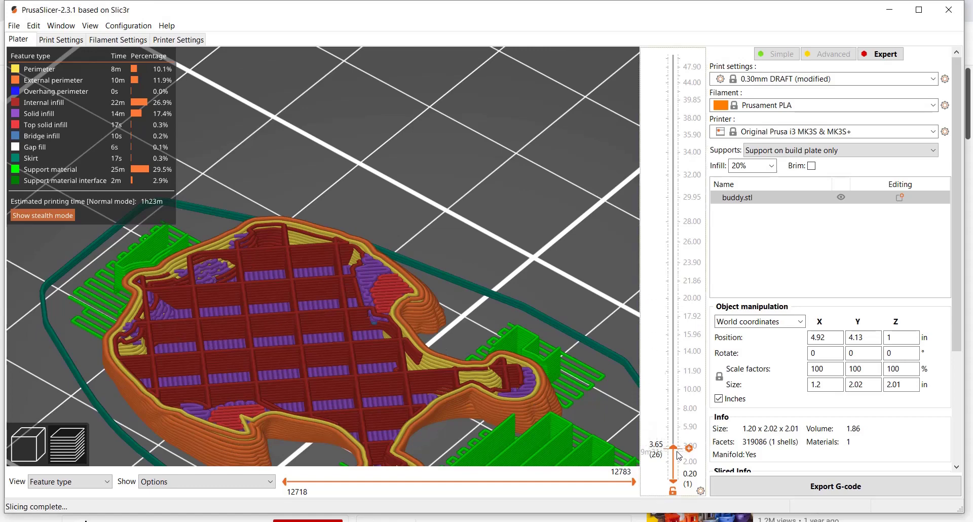
{"action": "left_click_drag", "start_coordinate": [675, 452], "coordinate": [665, 369]}
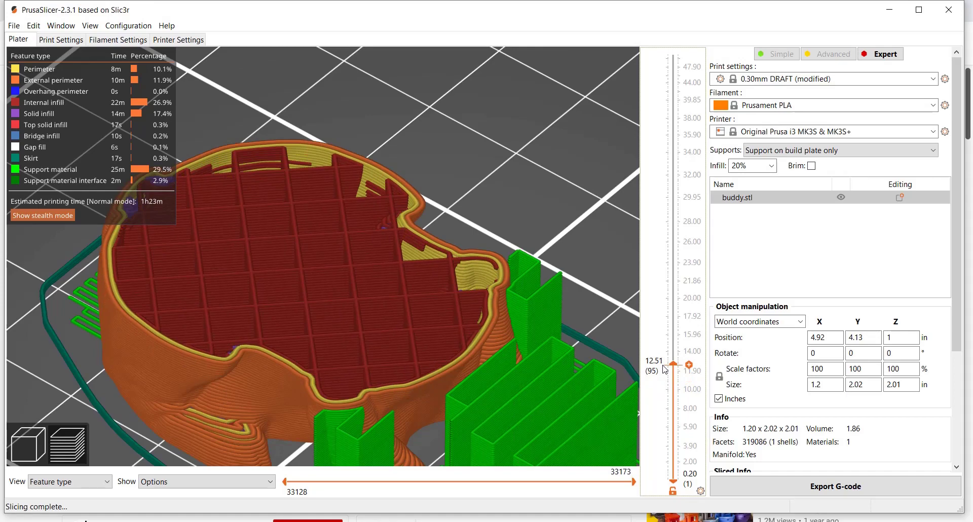
{"action": "left_click_drag", "start_coordinate": [666, 369], "coordinate": [653, 236]}
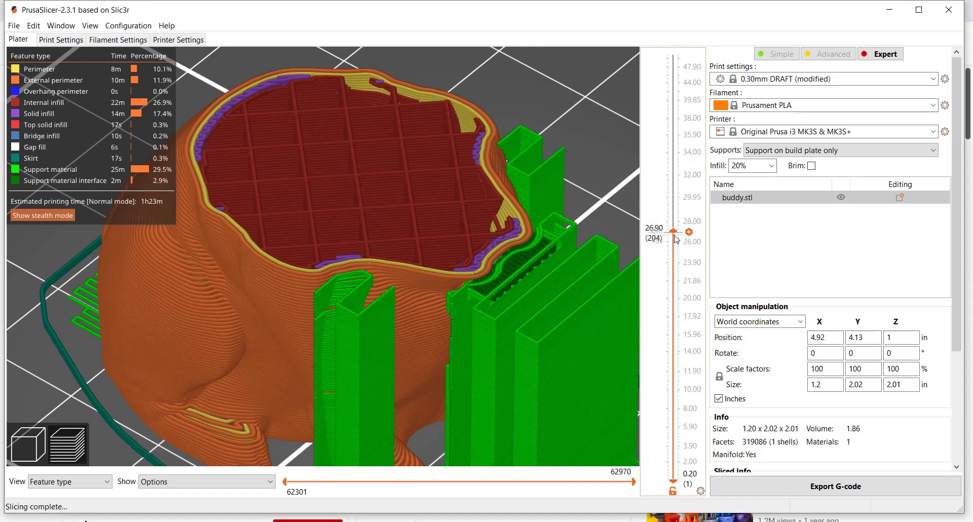
Step: Zoom out and extend the preview up to layer 335 at 46.40 mm
{"action": "scroll", "coordinate": [676, 240], "scroll_direction": "up", "scroll_amount": 12}
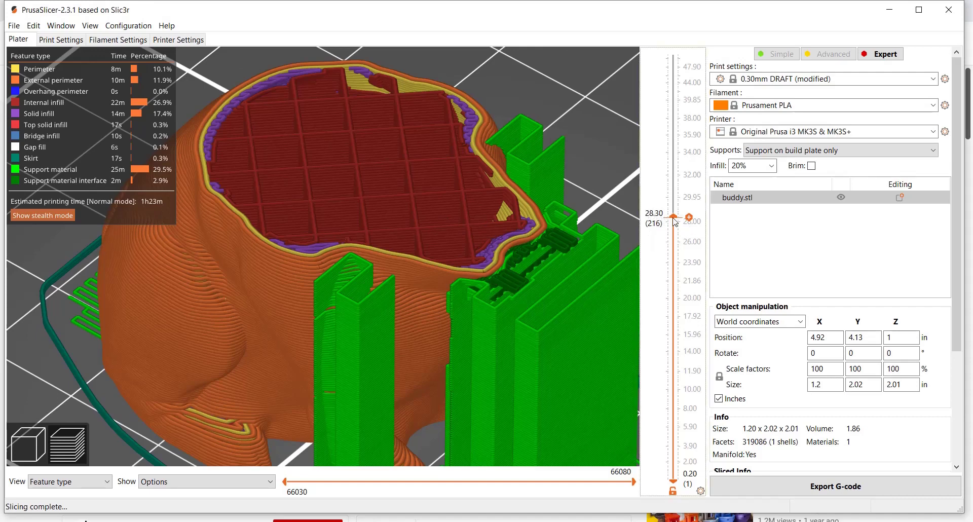
{"action": "scroll", "coordinate": [430, 440], "scroll_direction": "down", "scroll_amount": 5}
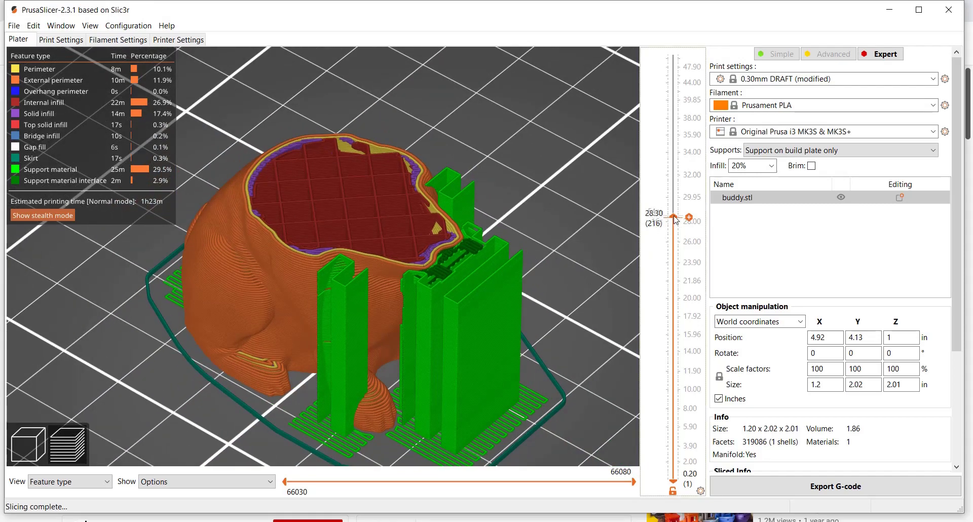
{"action": "left_click_drag", "start_coordinate": [675, 219], "coordinate": [674, 76]}
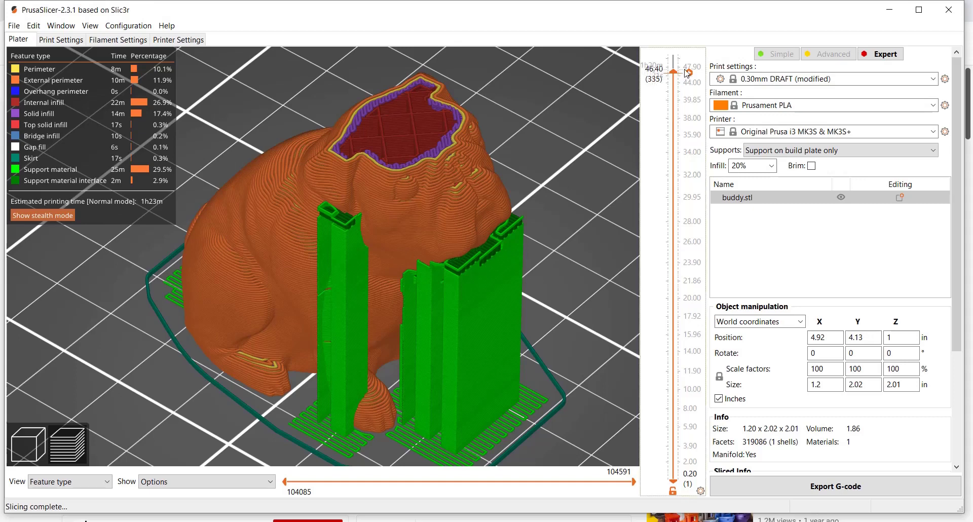
Step: Extend the preview to the top layer 350 at 50.90 mm
{"action": "scroll", "coordinate": [675, 74], "scroll_direction": "up", "scroll_amount": 3}
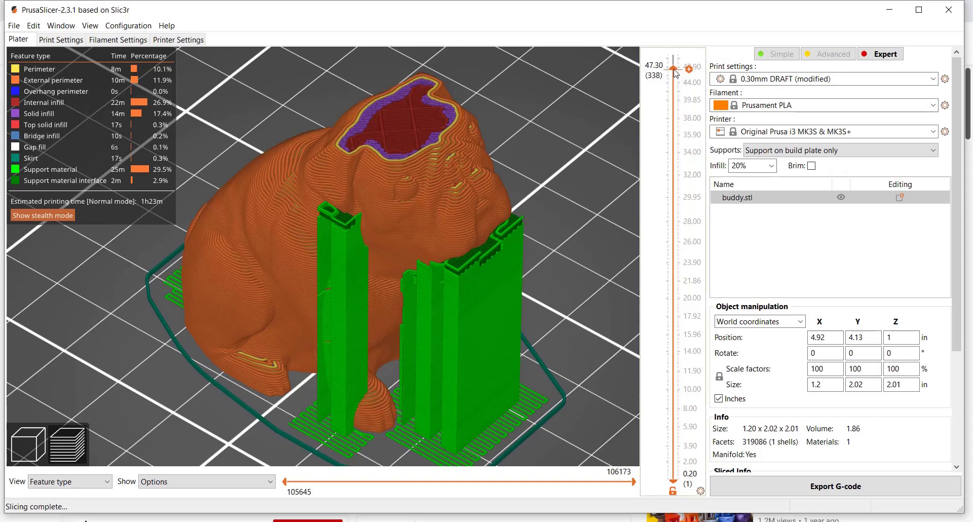
{"action": "left_click_drag", "start_coordinate": [676, 73], "coordinate": [676, 65]}
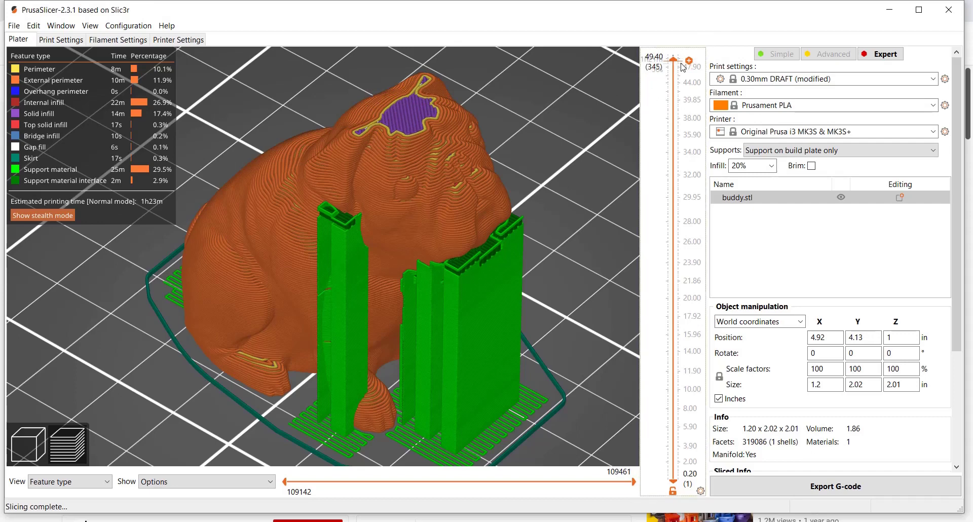
{"action": "left_click_drag", "start_coordinate": [673, 62], "coordinate": [676, 56]}
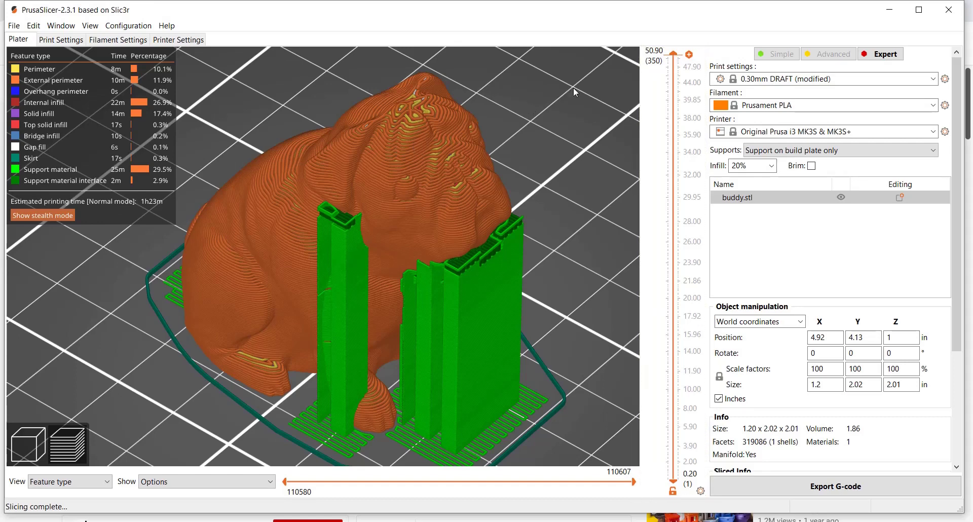
{"action": "left_click_drag", "start_coordinate": [676, 57], "coordinate": [549, 47]}
Step: In Print Settings, try 4 perimeters and then set them back to 2
{"action": "left_click", "coordinate": [61, 40]}
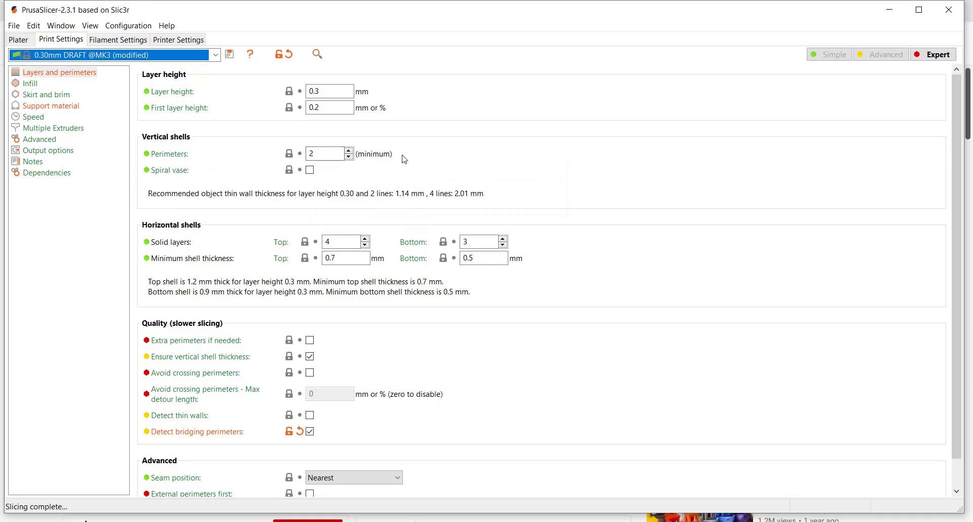
{"action": "double_click", "coordinate": [349, 152]}
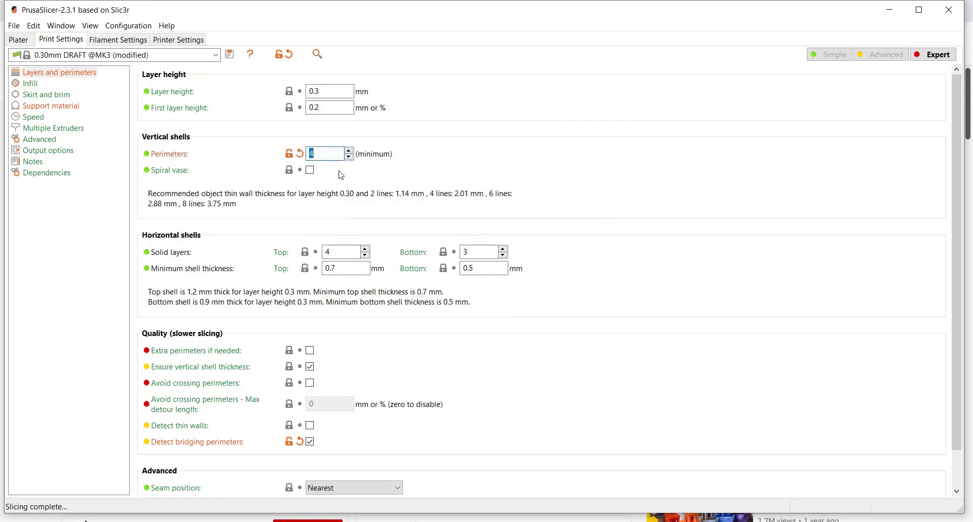
{"action": "double_click", "coordinate": [350, 156]}
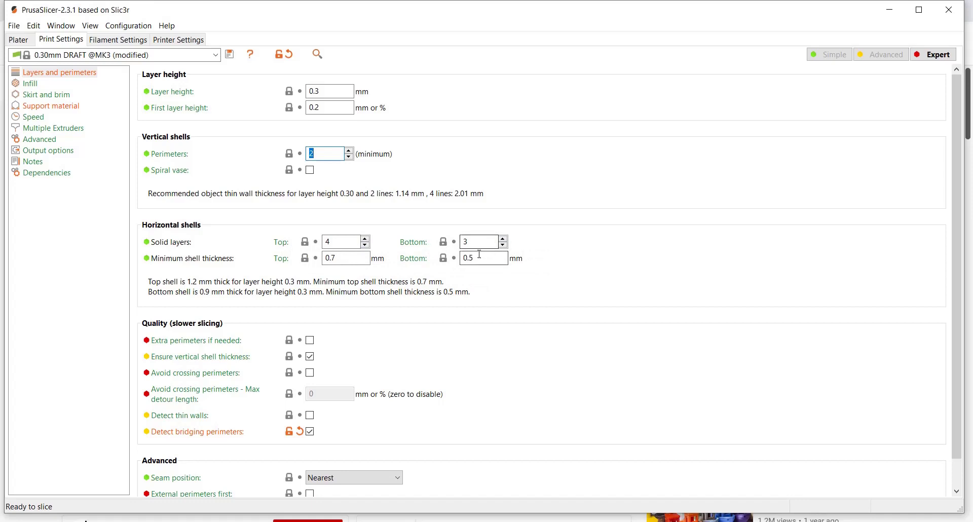
Step: Try 6 top and 4 bottom solid layers, then restore them to 4 and 3
{"action": "left_click", "coordinate": [365, 239]}
{"action": "left_click", "coordinate": [365, 239]}
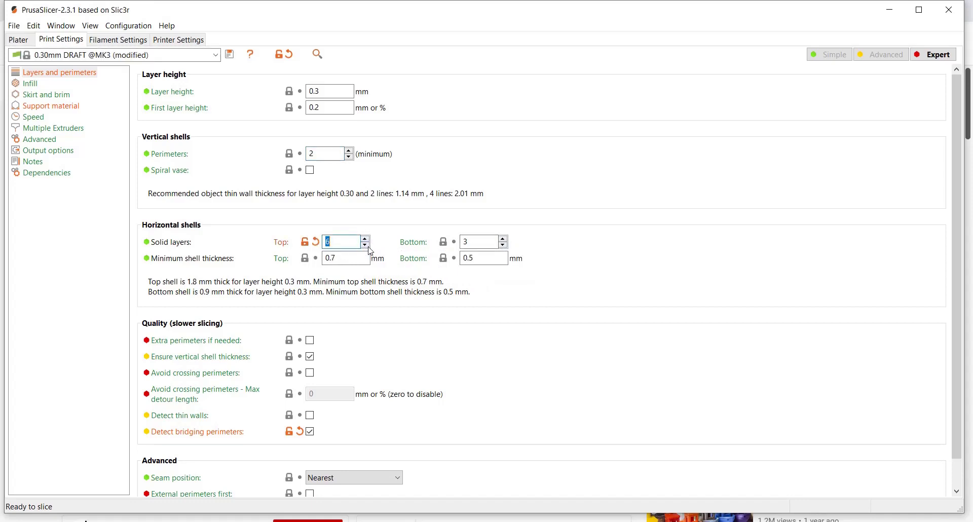
{"action": "left_click", "coordinate": [366, 250]}
{"action": "left_click", "coordinate": [366, 251]}
{"action": "left_click", "coordinate": [503, 239]}
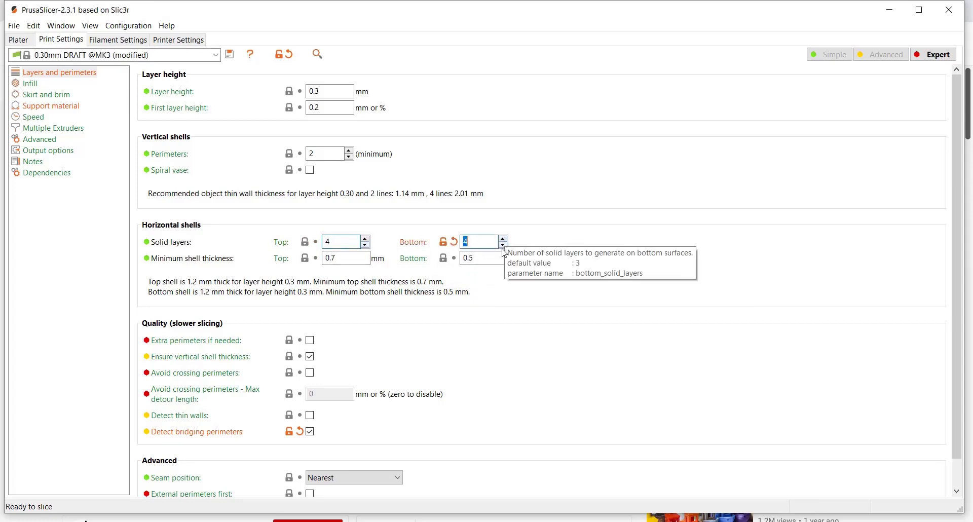
{"action": "left_click", "coordinate": [503, 246]}
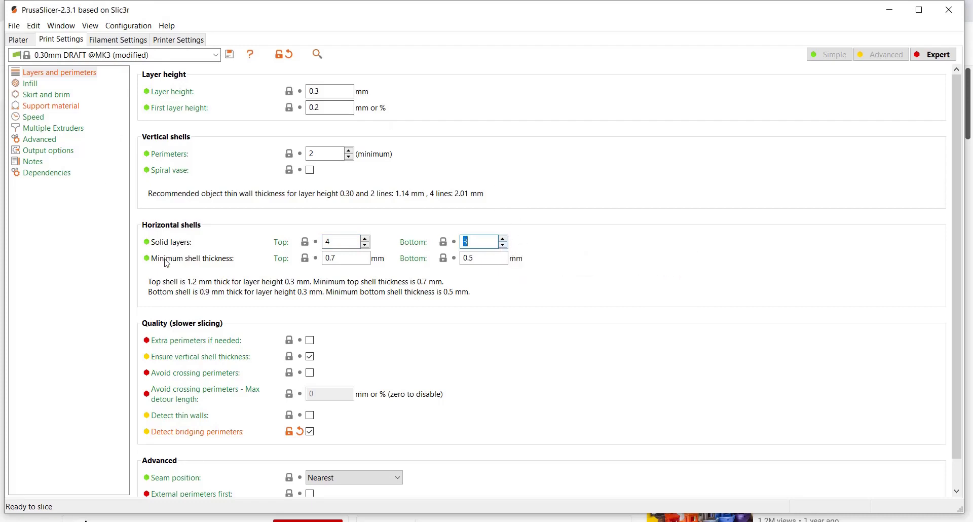
Step: On the Infill page, keep 20% density and switch the fill pattern from Grid to Concentric
{"action": "left_click", "coordinate": [31, 86]}
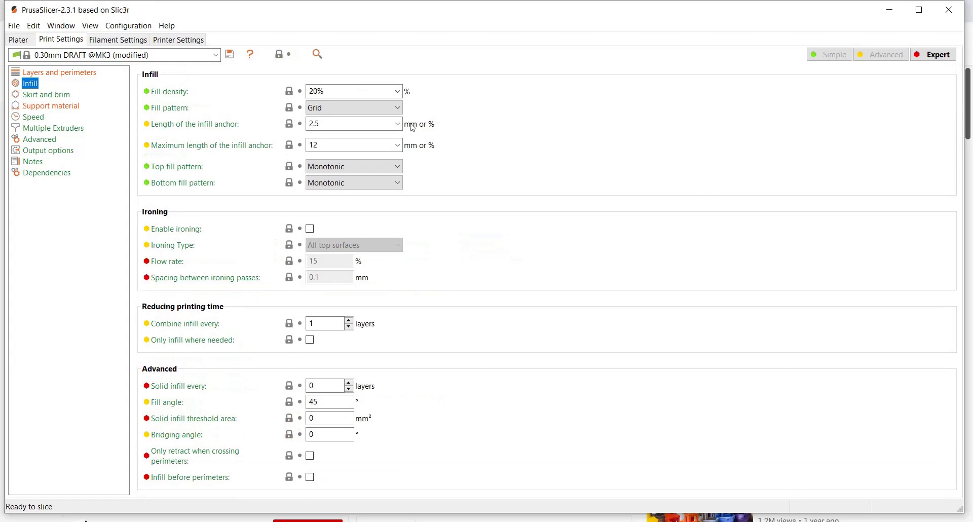
{"action": "left_click", "coordinate": [398, 92]}
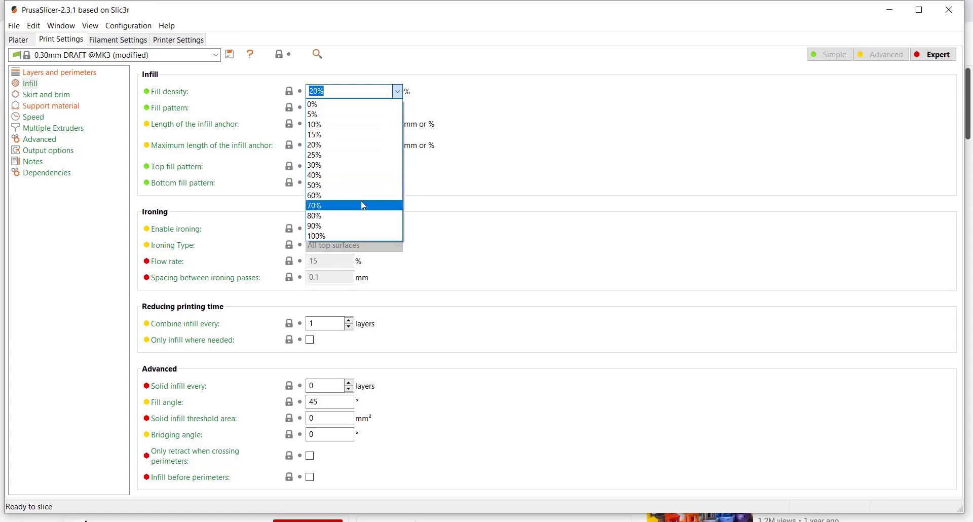
{"action": "left_click", "coordinate": [507, 112]}
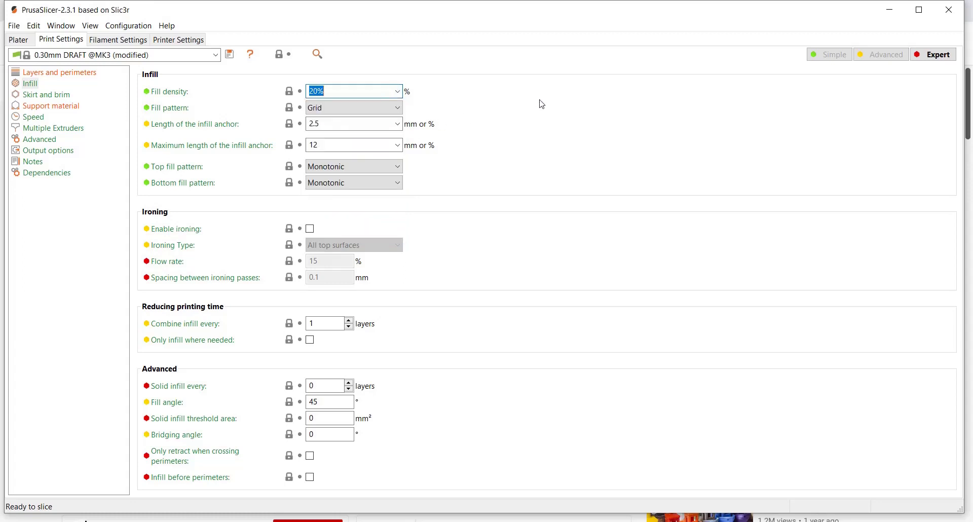
{"action": "left_click", "coordinate": [397, 108]}
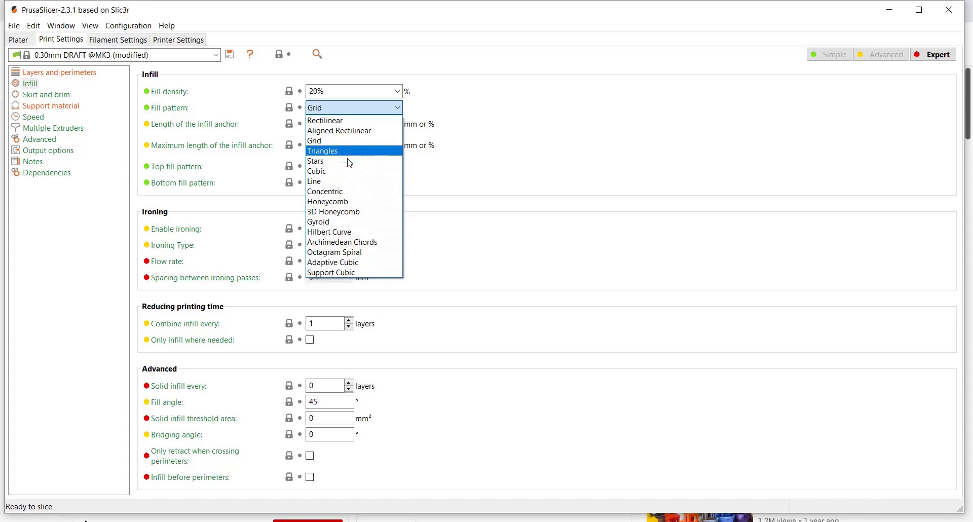
{"action": "left_click", "coordinate": [332, 197]}
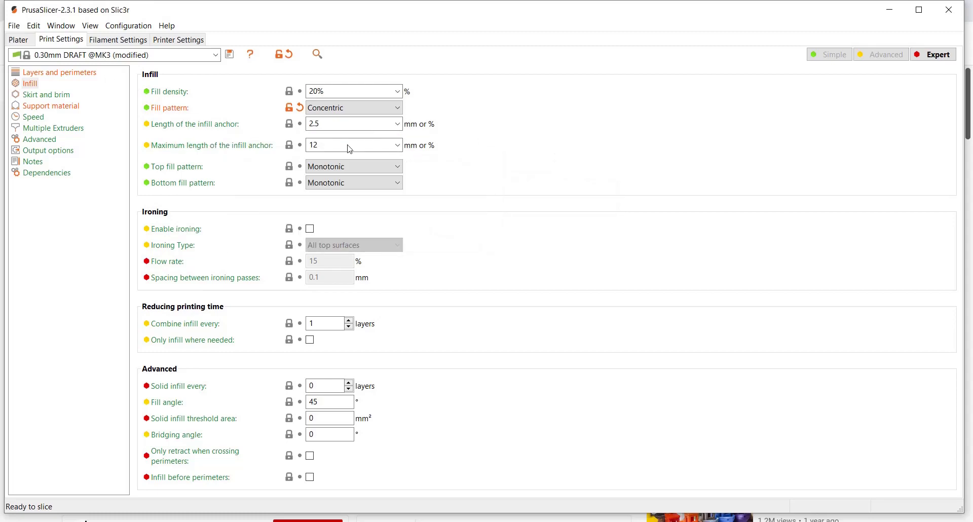
Step: Re-slice the bulldog (1h28m estimate) and cut the preview lower to inspect the concentric infill rings
{"action": "left_click", "coordinate": [27, 43]}
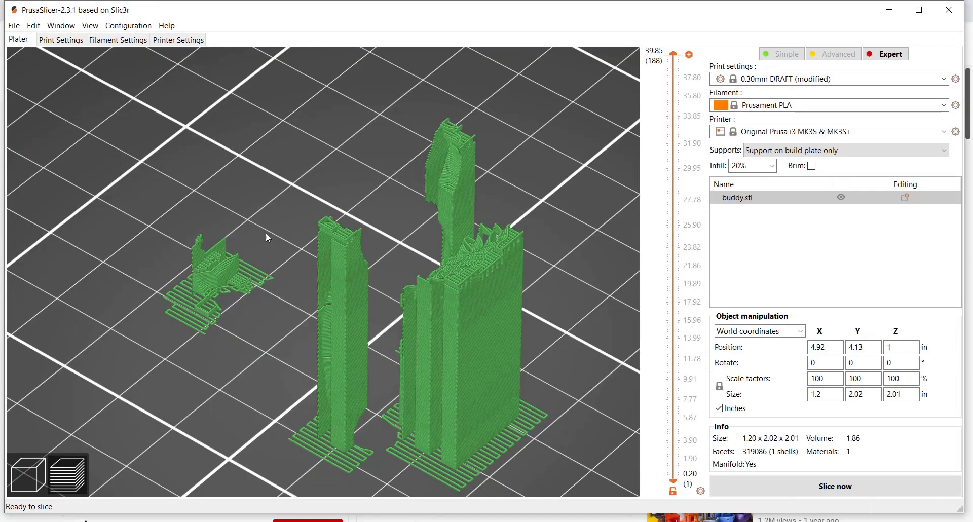
{"action": "left_click", "coordinate": [857, 489]}
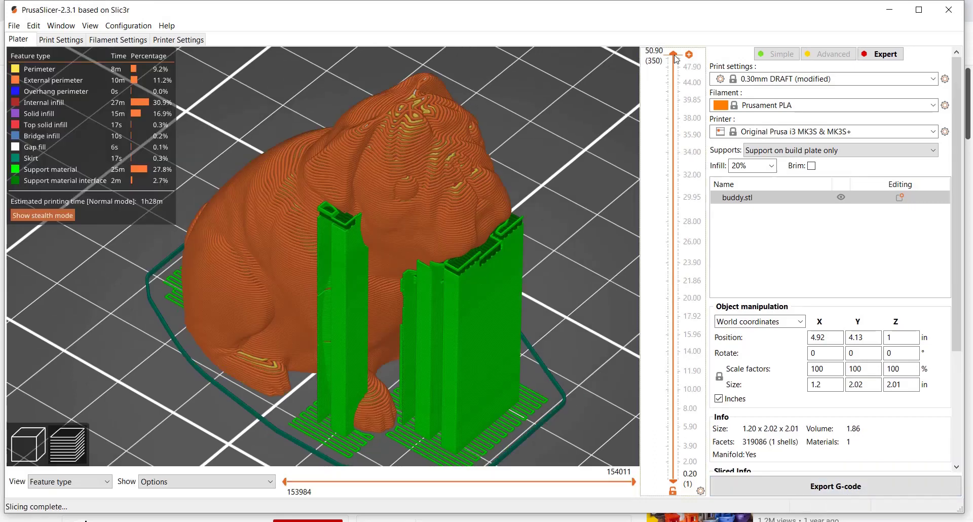
{"action": "left_click_drag", "start_coordinate": [674, 52], "coordinate": [706, 476]}
{"action": "left_click", "coordinate": [681, 327]}
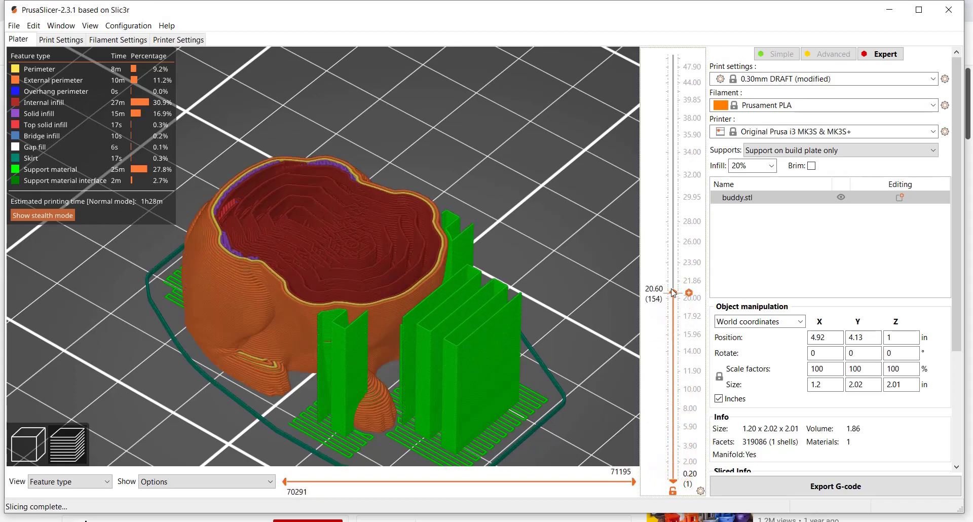